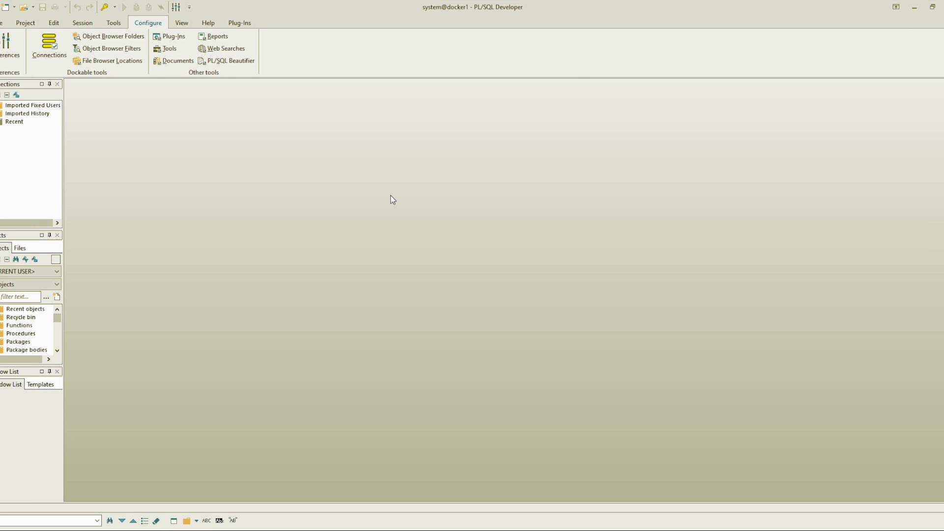
Paste the CLOB-loading block, then create directory dir_with_softlink for /home/oracle/softlink
key("ctrl+n")
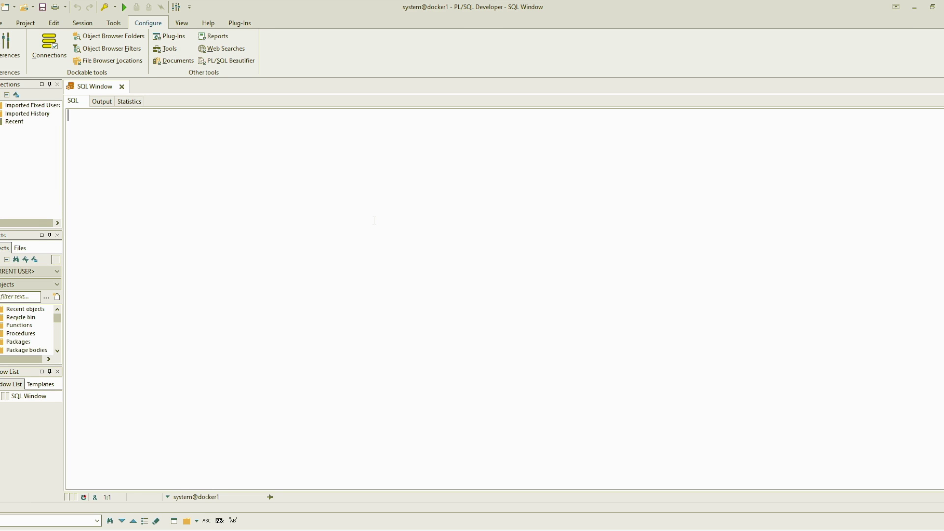
type("declare  l_bfile  BFILE;   l_clob   CLOB;   l_dest_offset   INTEGER := 1;   l_src_offset    INTEGER := 1;   l_bfile_csid    NUMBER  := 0;   l_lang_context  INTEGER := 0;   l_warning       INTEGER := 0; BEGIN   INSERT INTO tbl VALUES(empty_clob) RETURNING c INTO l_clob;   l_bfile := BFILENAME('DIR_WITH_SOFTLINK', 'file.txt');   DBMS_LOB.fileopen(l_bfile, DBMS_LOB.file_readonly);   dbms_output.put_line('file opned');   DBMS_LOB.loadclobfromfile (     dest_lob      => l_clob,     src_bfile     => l_bfile,     amount        => DBMS_LOB.lobmaxsize,     dest_offset   => l_dest_offset,     src_offset    => l_src_offset,     bfile_csid    => l_bfile_csid ,     lang_context  => l_lang_context,     warning       => l_warning);   DBMS_LOB.fileclose(l_bfile); exception   when others then     RAISE; end;")
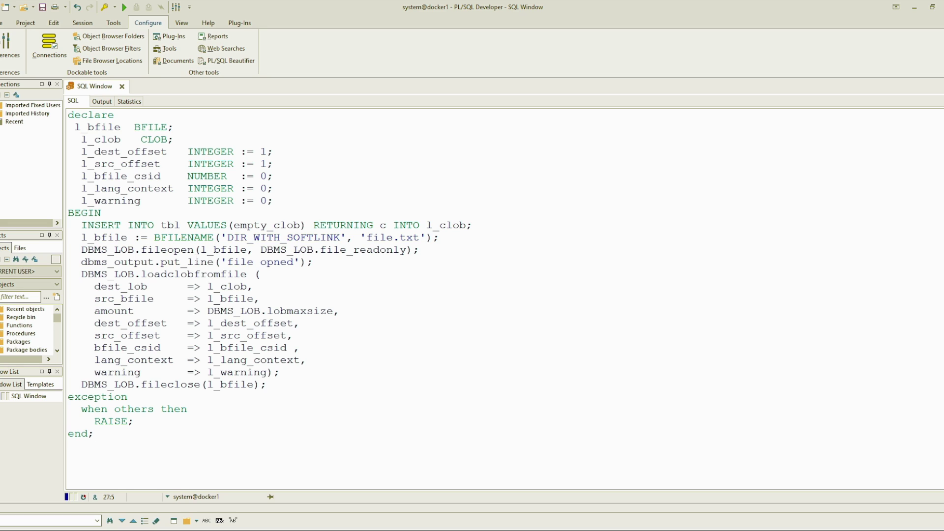
left_click_drag(135, 249, 82, 250)
left_click_drag(349, 237, 221, 237)
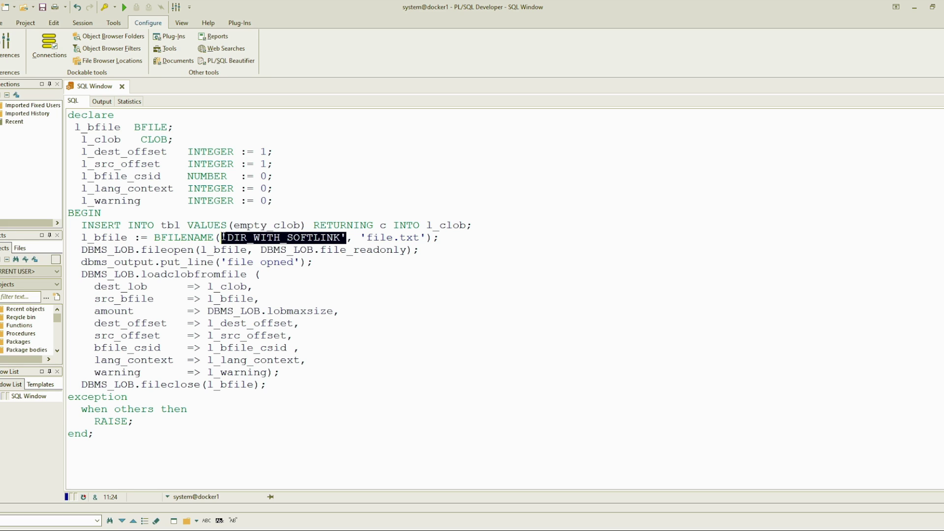
left_click(421, 237)
left_click_drag(421, 236, 360, 237)
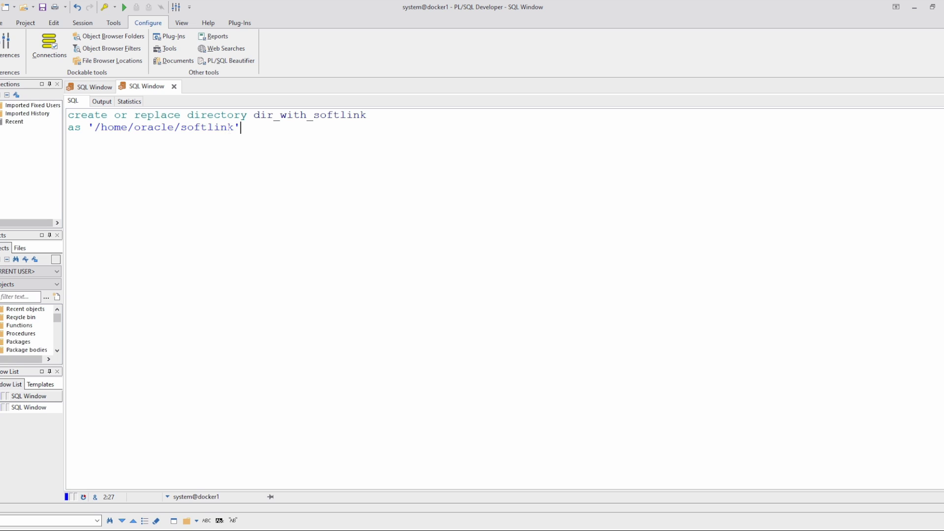
left_click(126, 8)
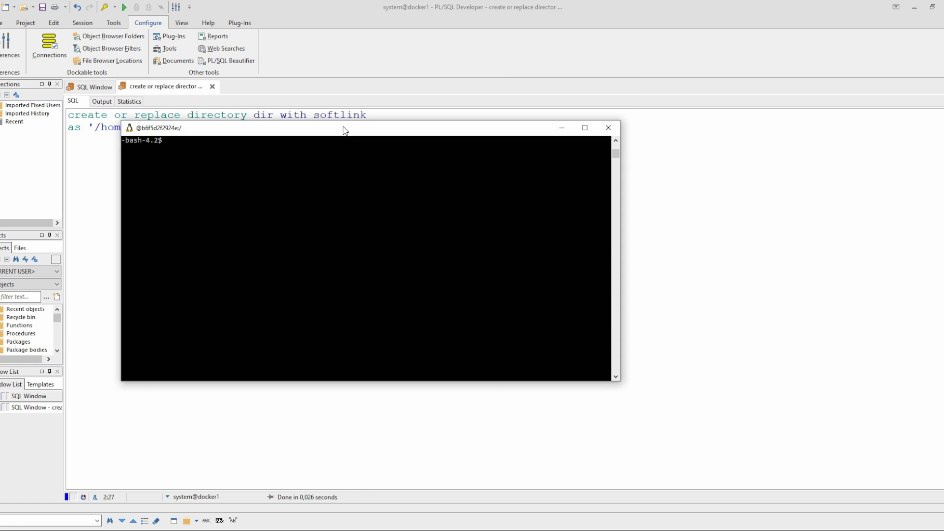
Create the softlink symlink to /tmp in /home/oracle, list it, and enter it
left_click_drag(344, 128, 408, 182)
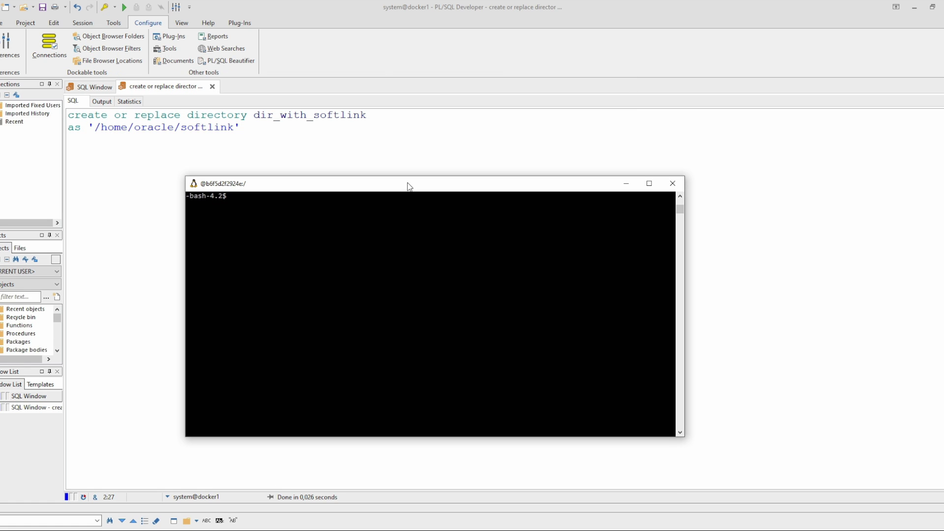
type("pwd")
key("Return")
type("ln ")
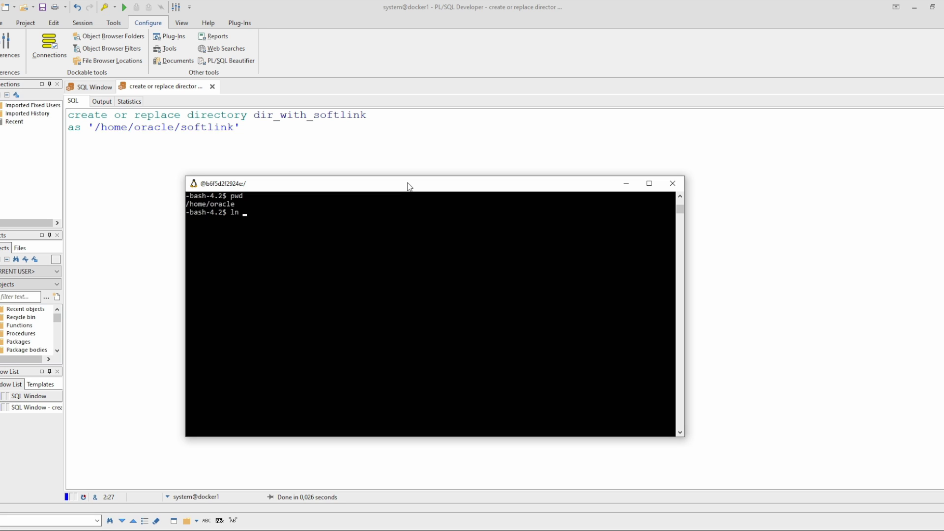
type("-s ")
type("/tmp ")
type("softlink")
key("Return")
type("ls")
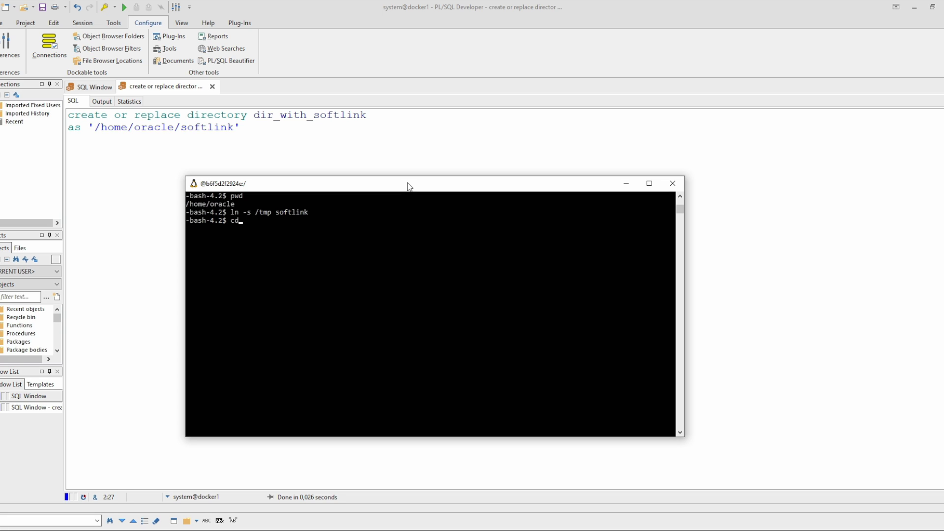
type(" ll")
key("Return")
type("cd ")
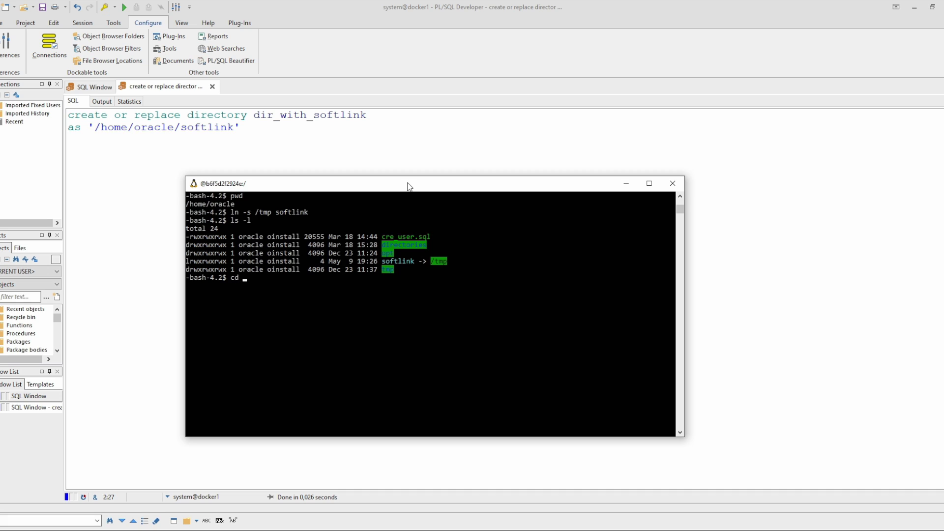
type("soft")
key("Tab")
key("Return")
Append 'line 2' and 'line 3' to file.txt, print it, and close the terminal
key("ctrl+r")
type("ech")
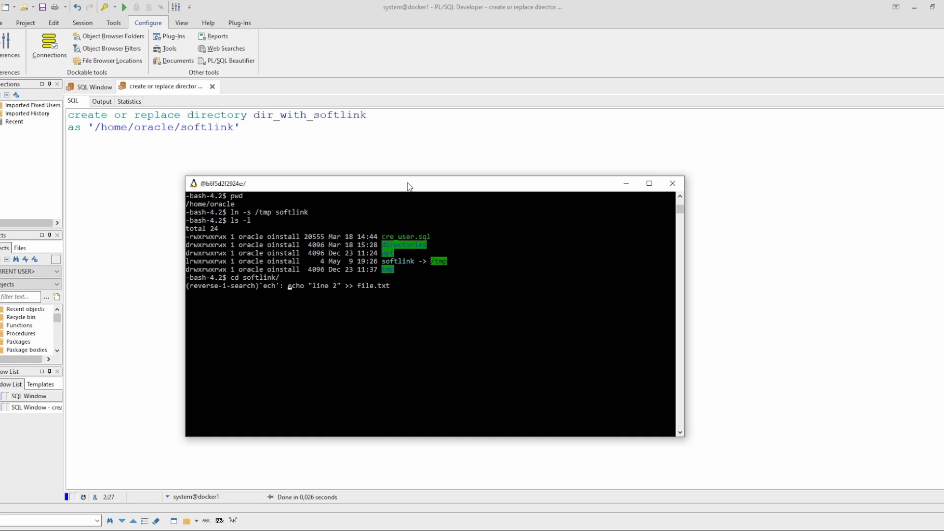
key("Return")
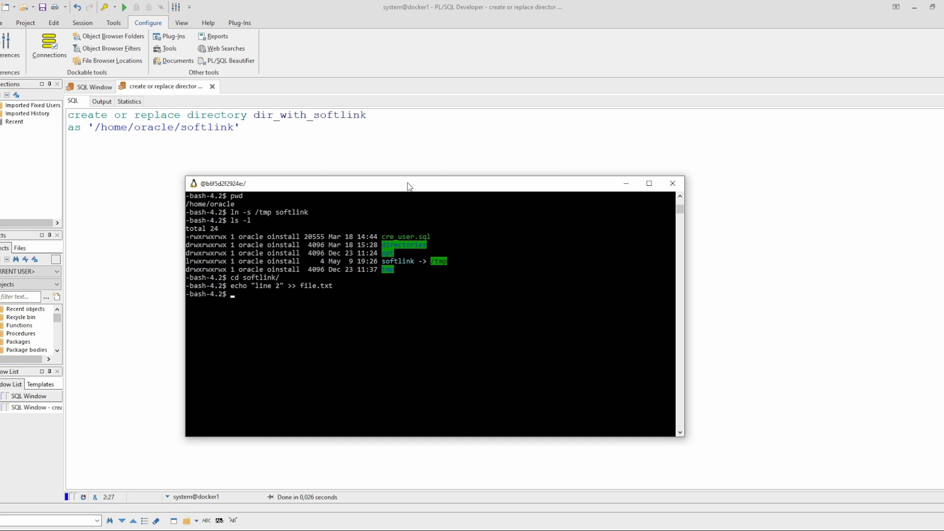
key("Up")
key("Left")
key("Return")
type("cat ")
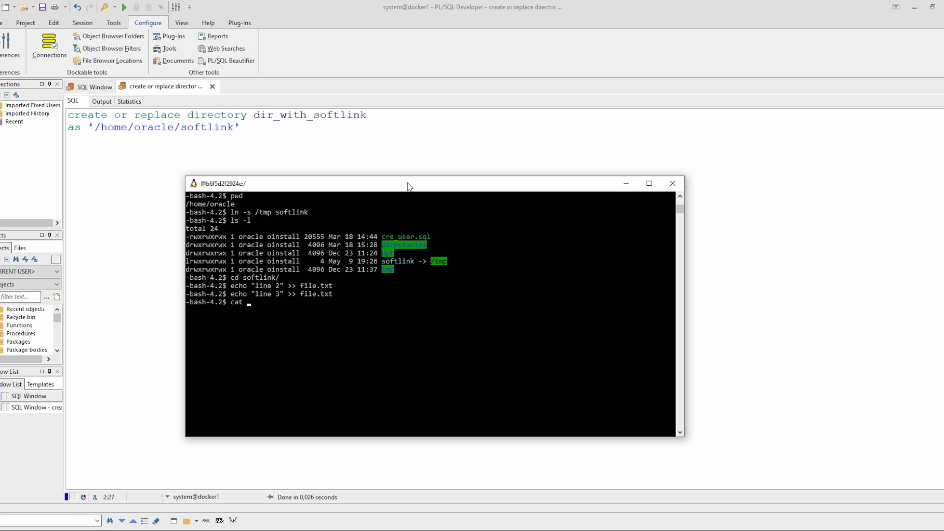
type("fi")
key("Tab")
key("Return")
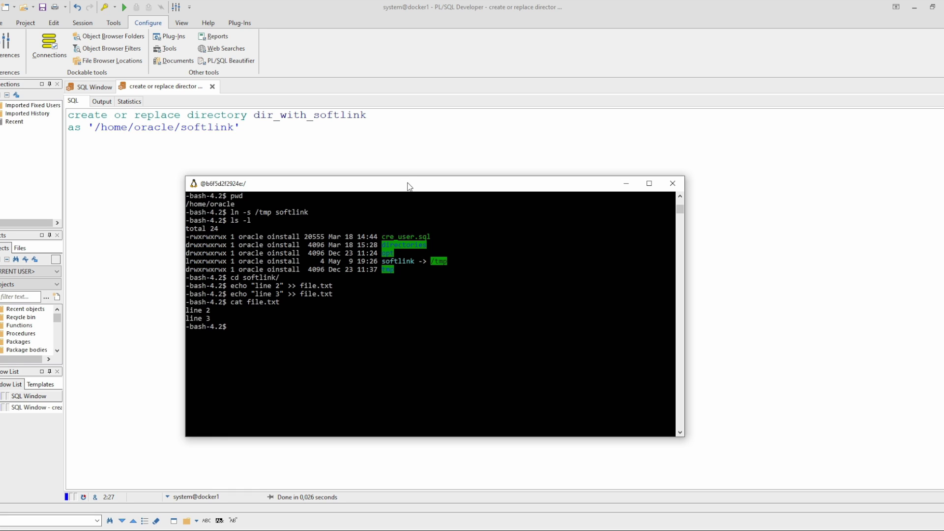
left_click(626, 183)
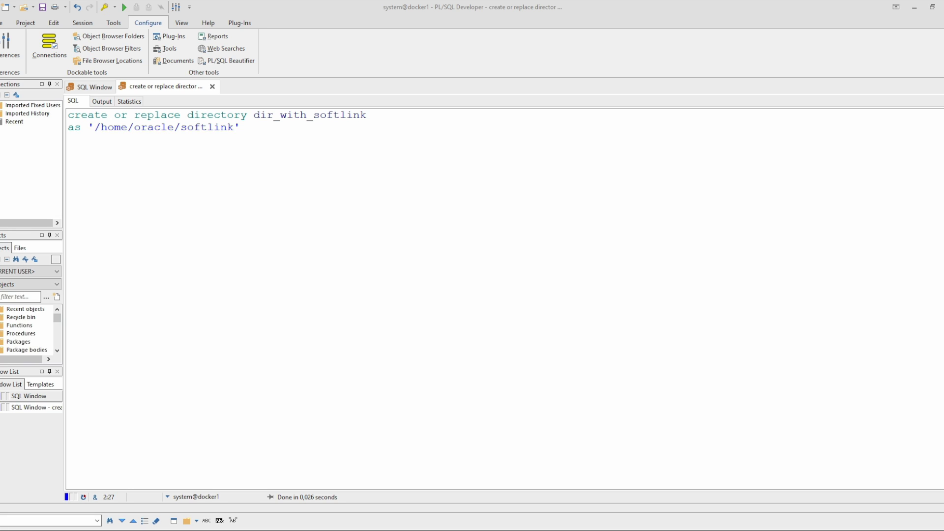
Run CREATE TABLE tbl(c CLOB) below the block, then delete that line
left_click(41, 396)
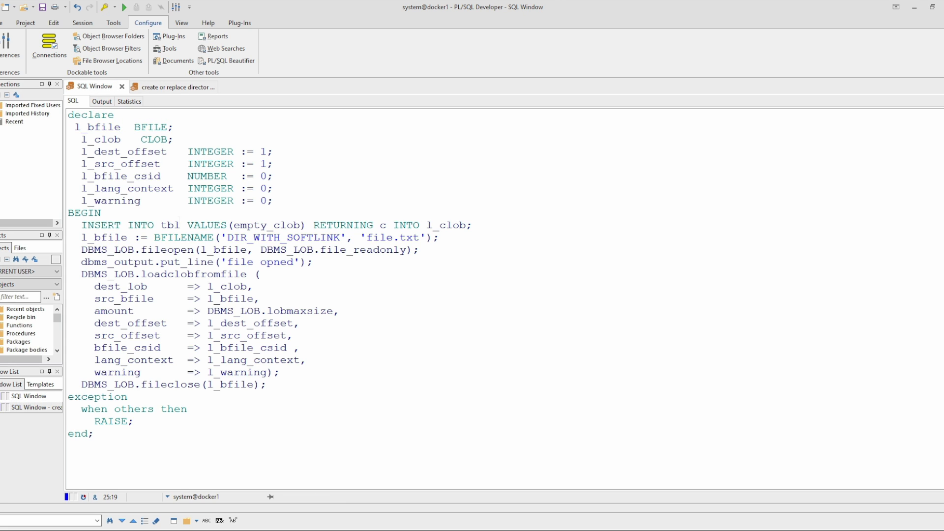
left_click(112, 439)
key("Return")
key("Return")
type("CREATE ")
type("table tbl")
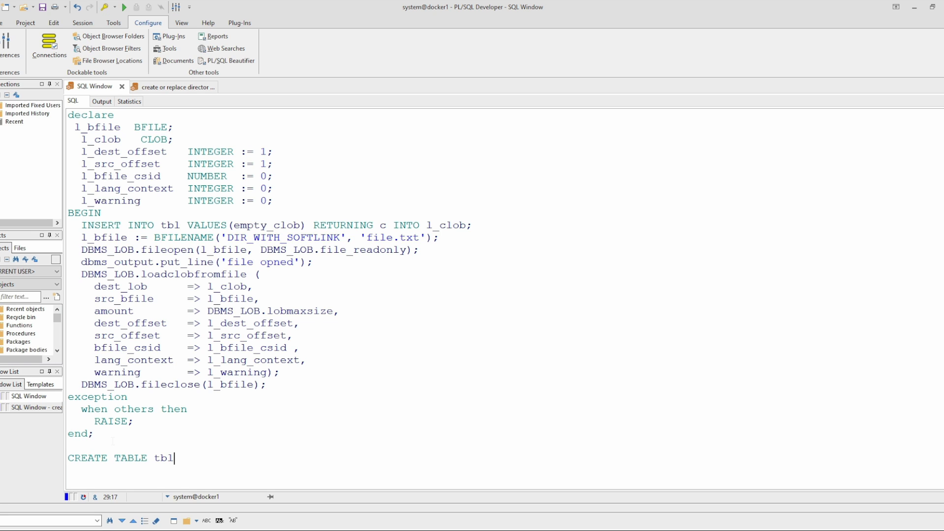
type("( c clo")
type("b)")
key("shift+Home")
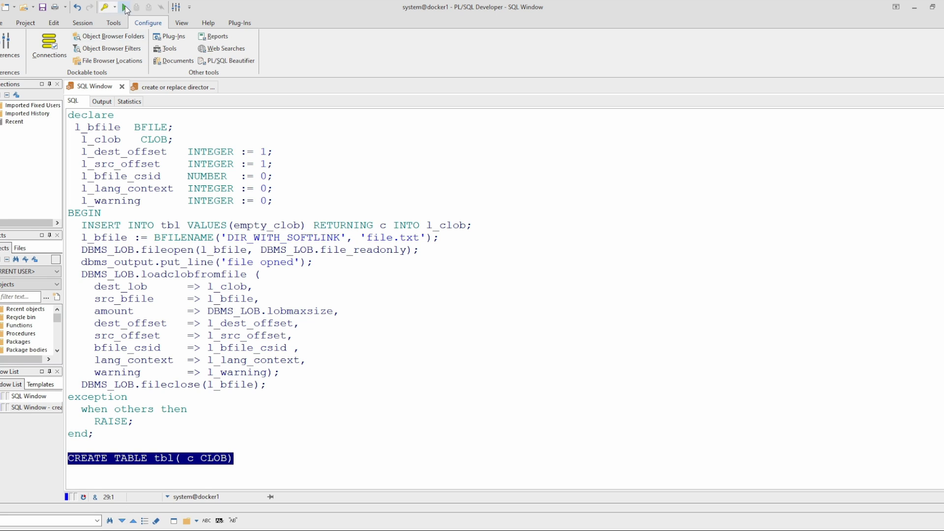
left_click(125, 8)
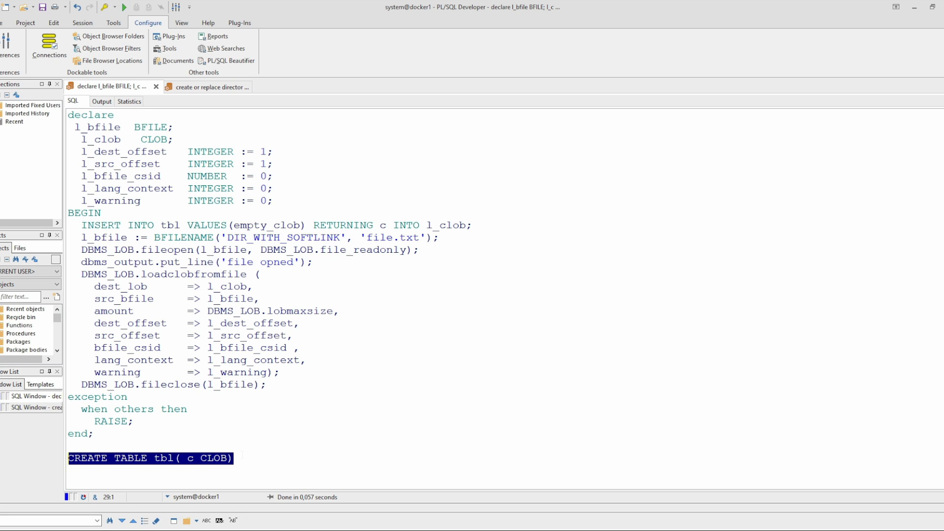
key("Delete")
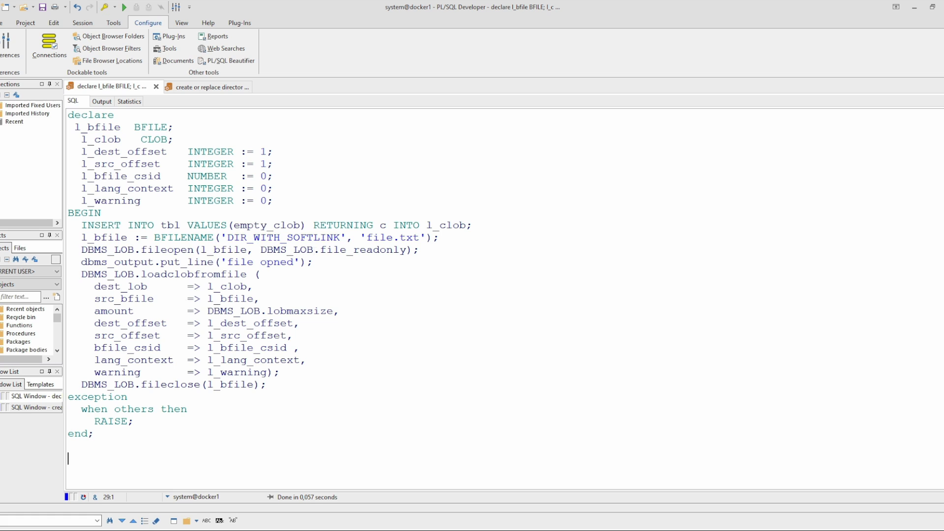
Run the block, read the ORA-22288 'soft link in path' error, and answer No
left_click_drag(347, 238, 220, 238)
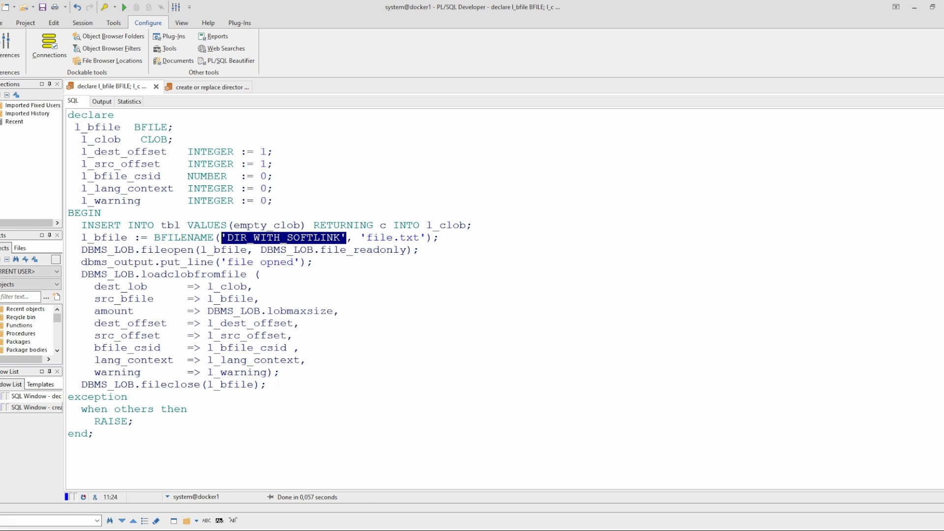
left_click(125, 7)
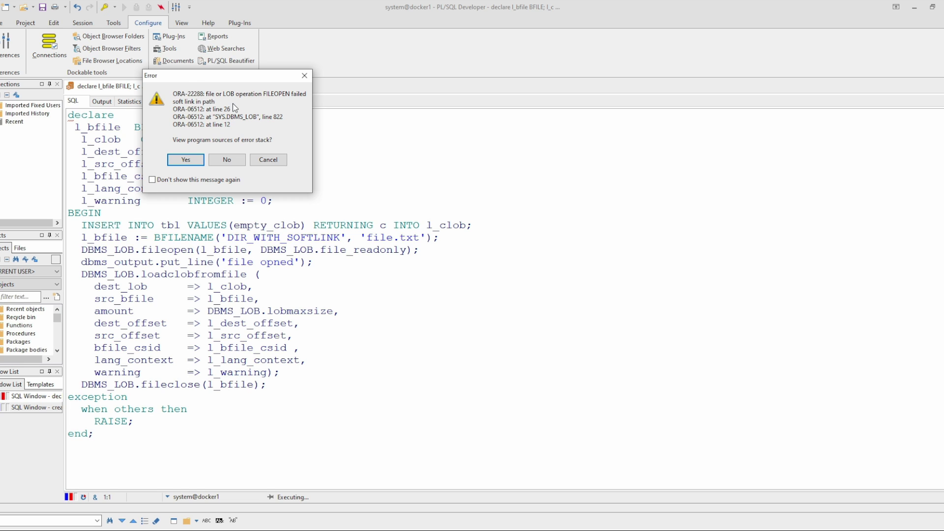
key("Return")
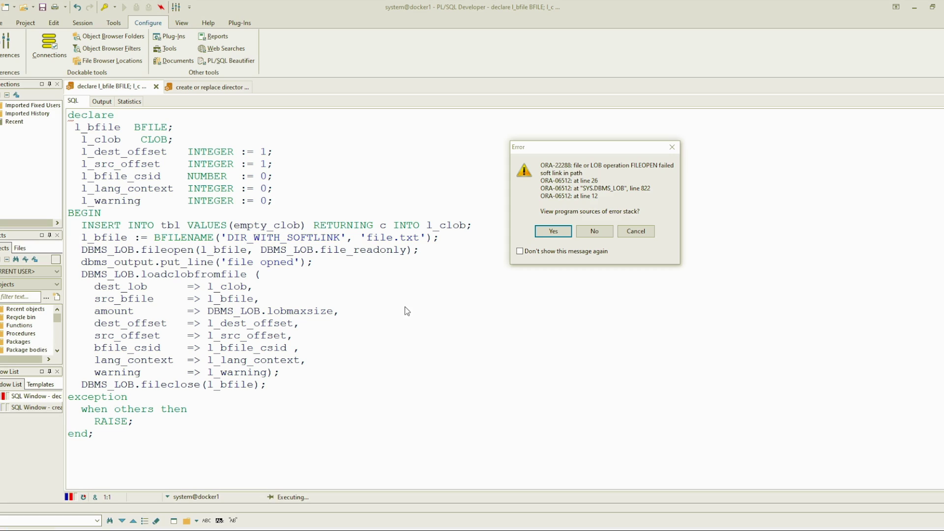
left_click_drag(650, 119, 504, 151)
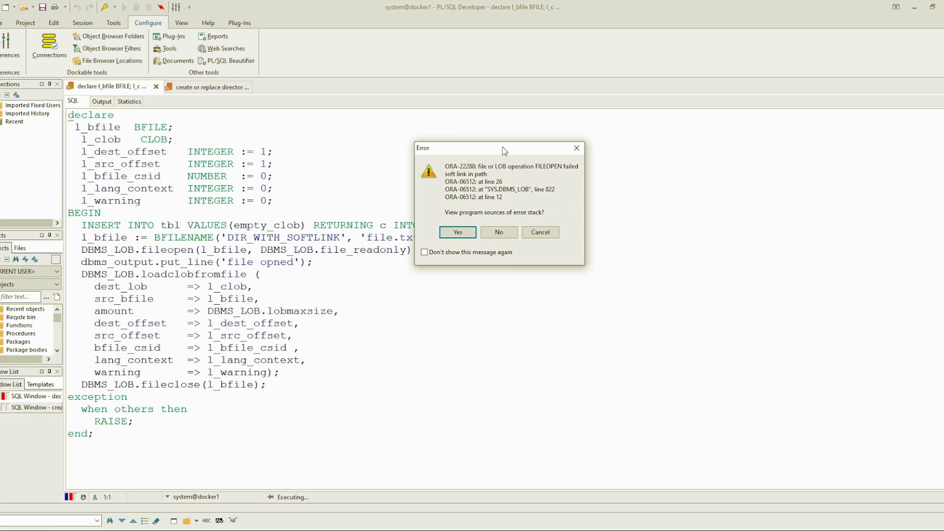
left_click(504, 233)
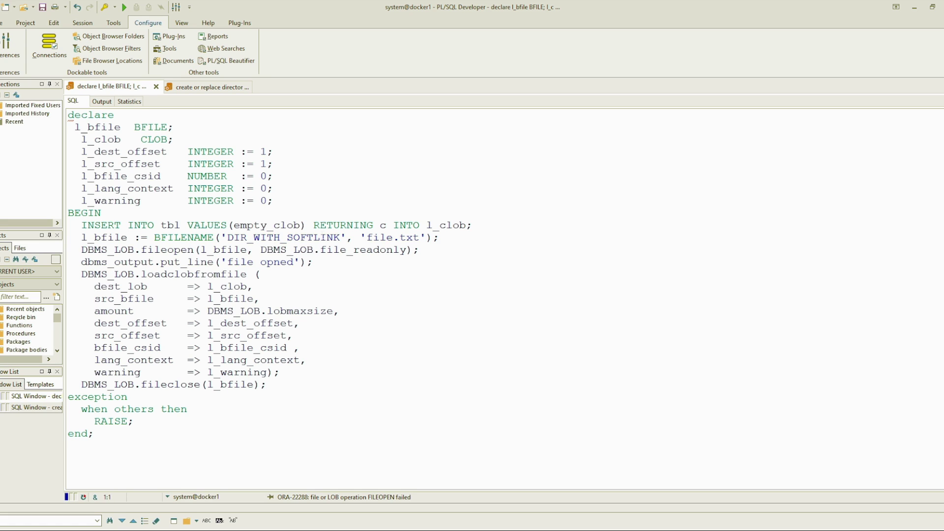
left_click_drag(227, 238, 342, 238)
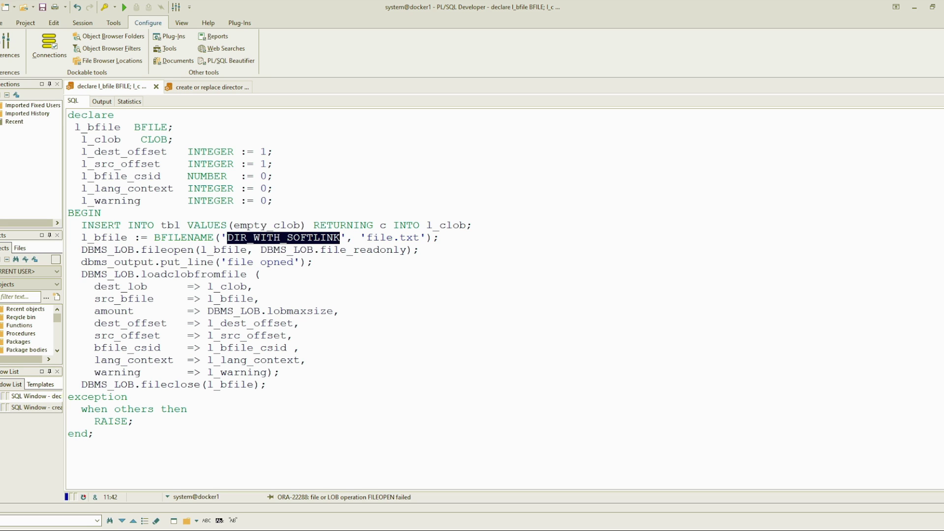
left_click(443, 288)
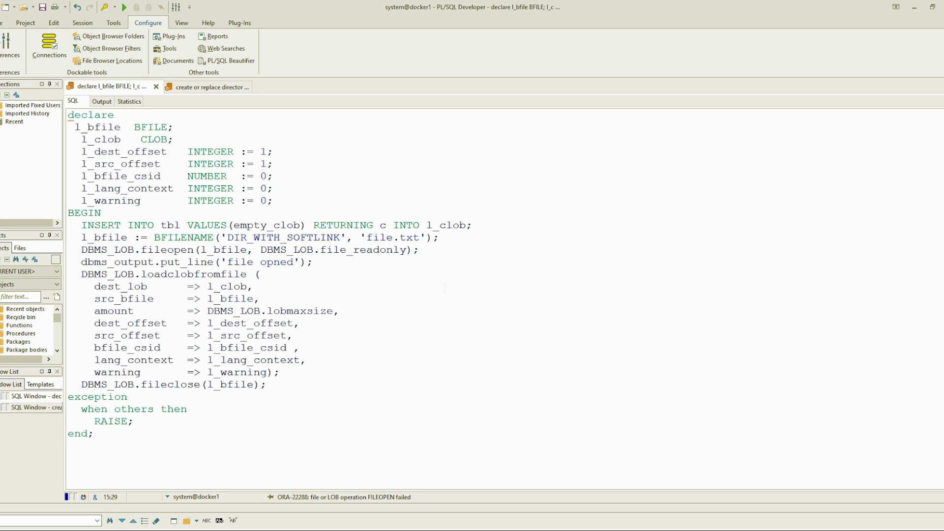
key("ctrl+n")
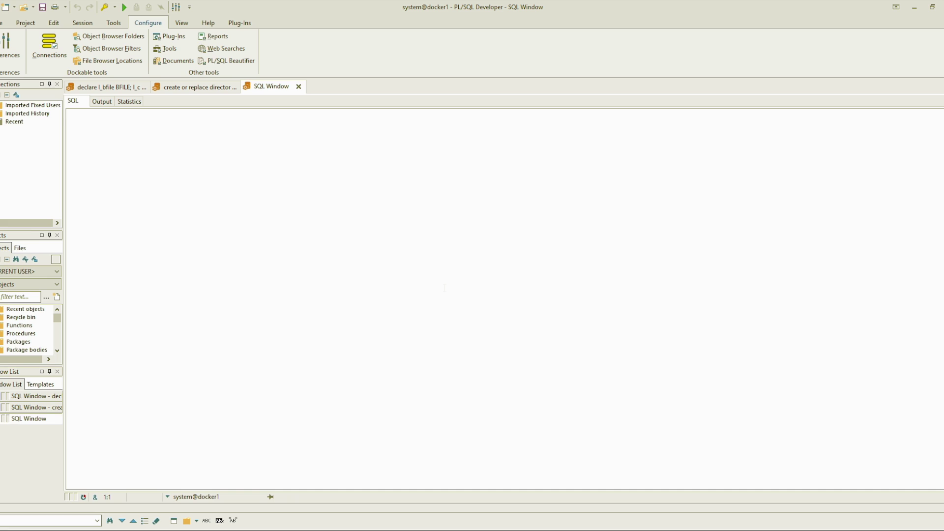
Create external table ext_tbl_softlink on dir_with_softlink reading file.txt
type("create table    ext_tbl_softlink ( msg varchar2(1024) ) organization external (    type oracle_loader    default directory dir_with_softlink    access parameters (       records delimited by newline    )    location('file.txt') ) reject limit 100000")
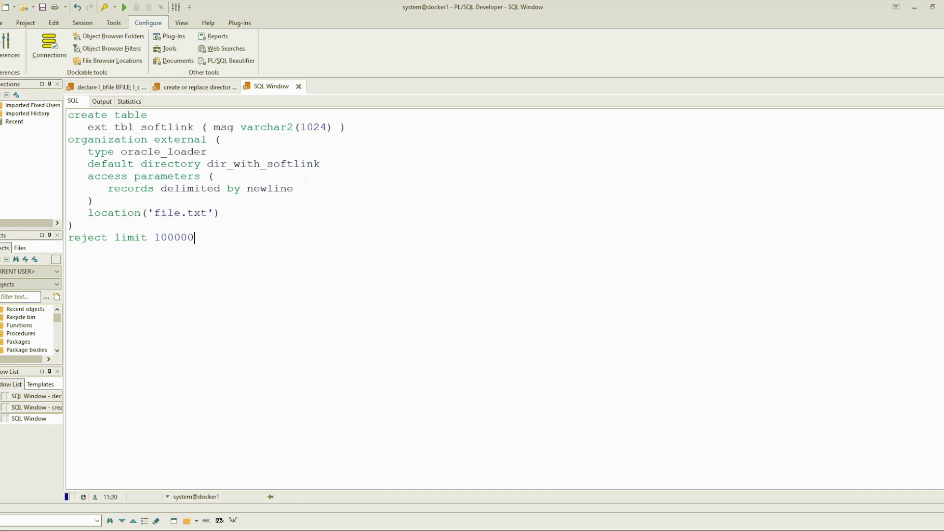
left_click_drag(207, 164, 321, 164)
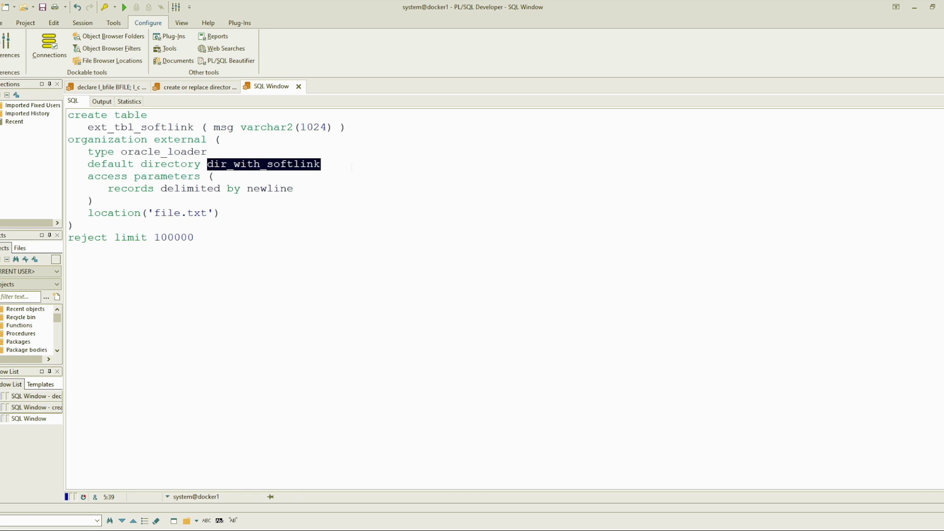
key("ctrl+End")
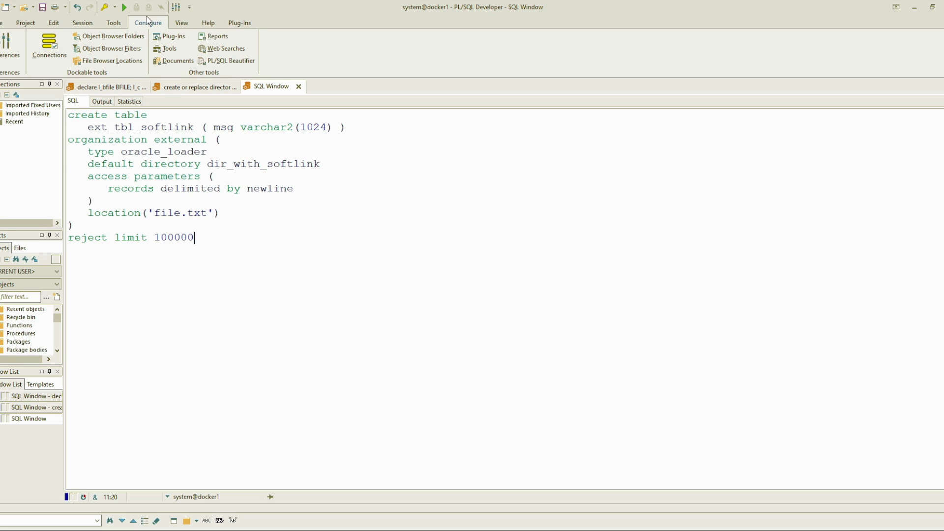
left_click(125, 9)
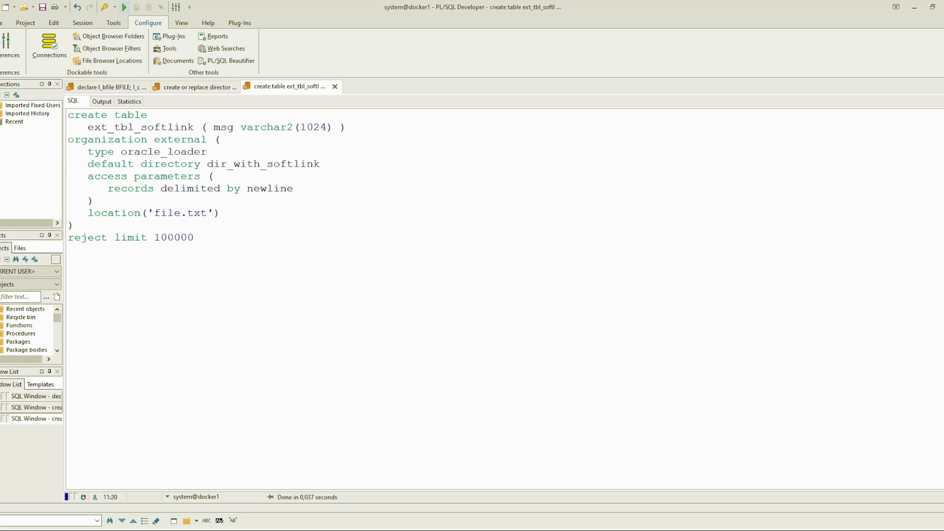
Query ext_tbl_softlink, which returns the rows 'line 2' and 'line 3'
left_click(217, 230)
left_click(233, 241)
key("Return")
key("Return")
type("SELECT * from")
key("BackSpace")
key("BackSpace")
type("om")
type("ext_tbl_softlink")
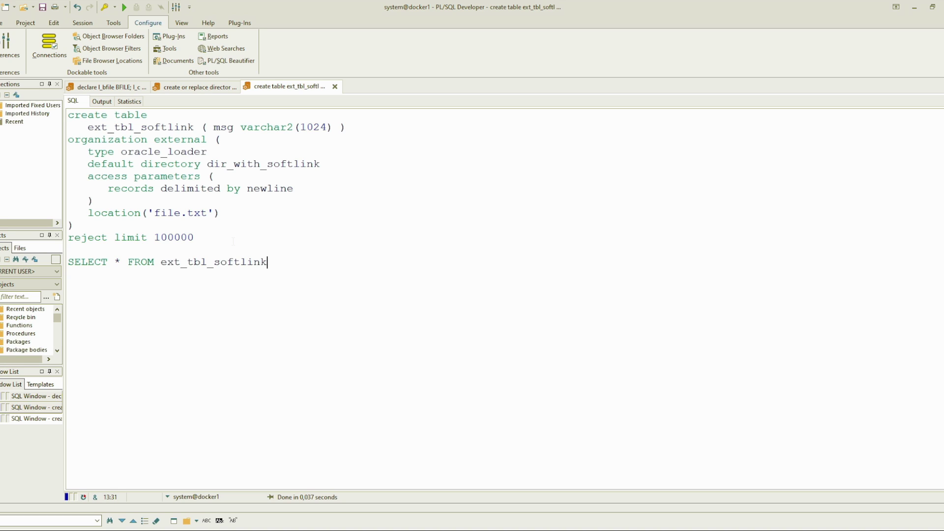
triple_click(209, 262)
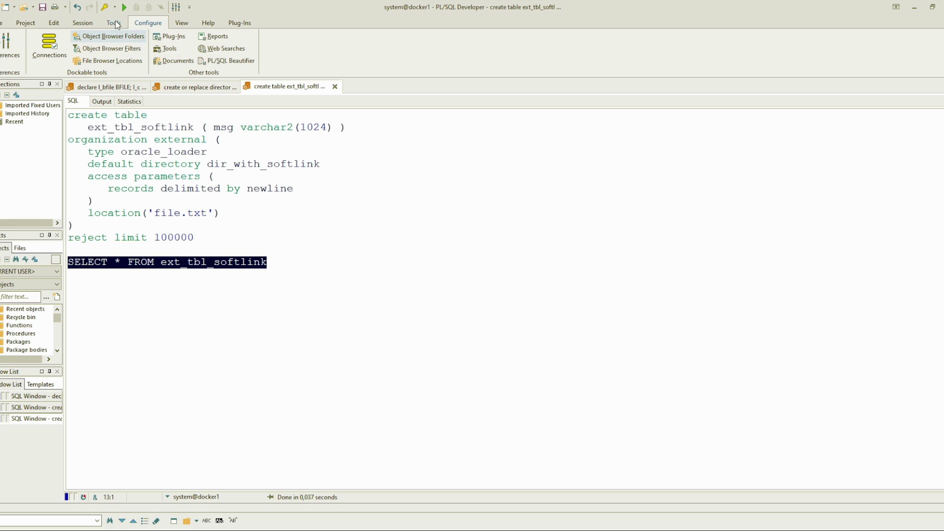
left_click(125, 8)
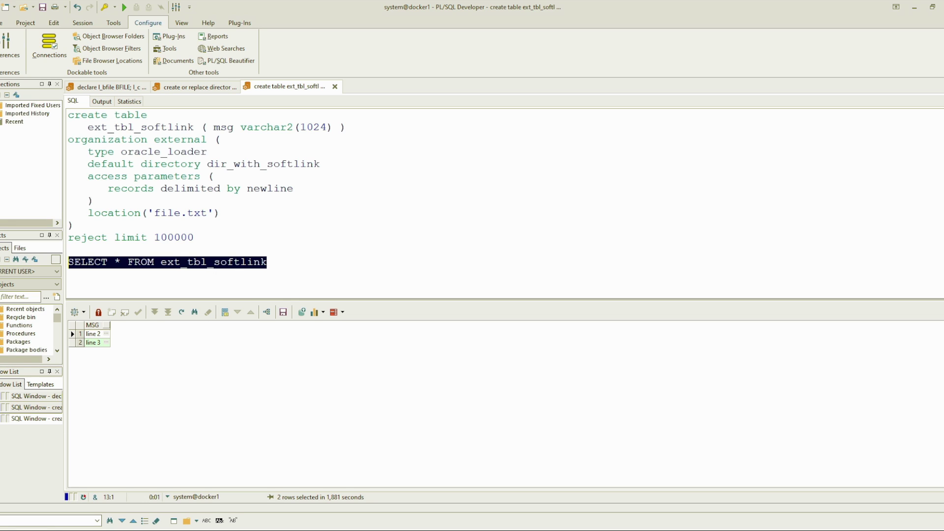
left_click(284, 264)
key("ctrl+a")
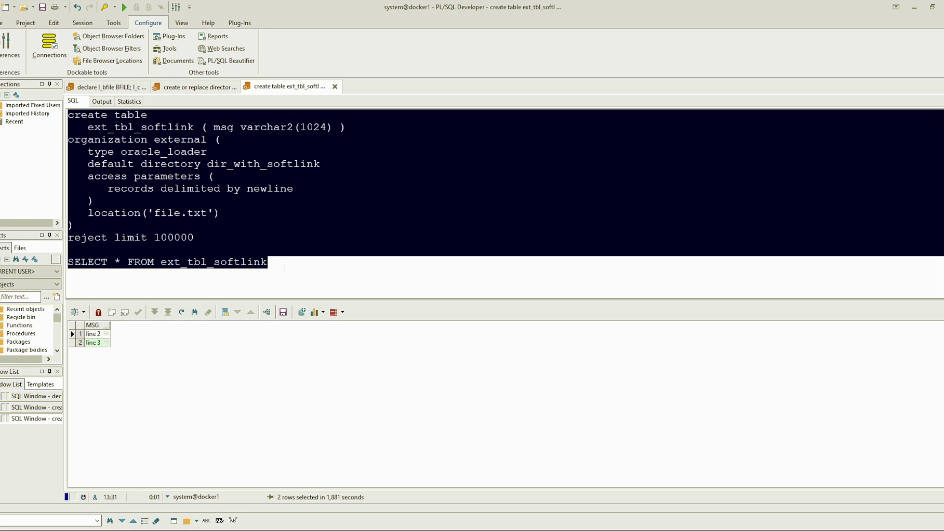
Paste ALTER SYSTEM SET _disable_directory_link_check and _kolfuseslf =TRUE SCOPE=SPFILE statements
type("alter system set \"_disable_directory_link_check\" = true scope=spfile; And ALTER SYSTEM SET \"_kolfuseslf\" = TRUE SCOPE=SPFILE;")
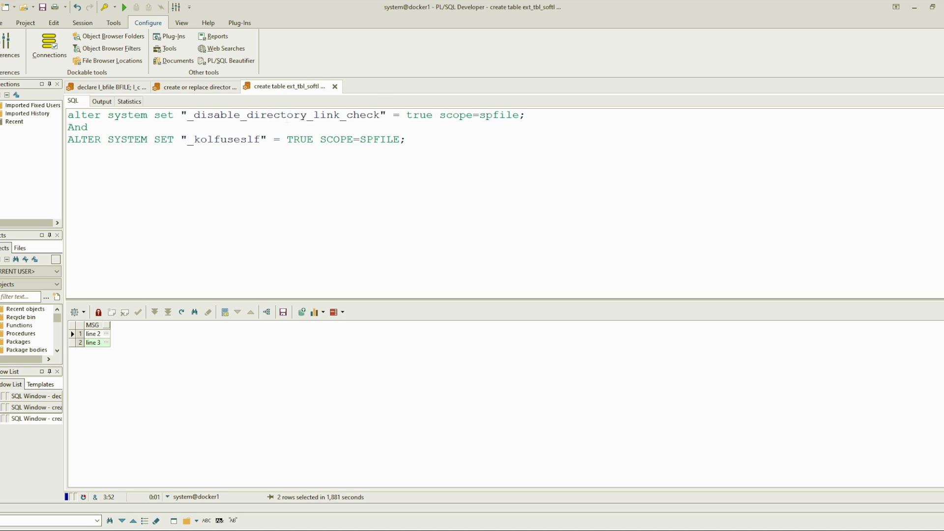
double_click(224, 139)
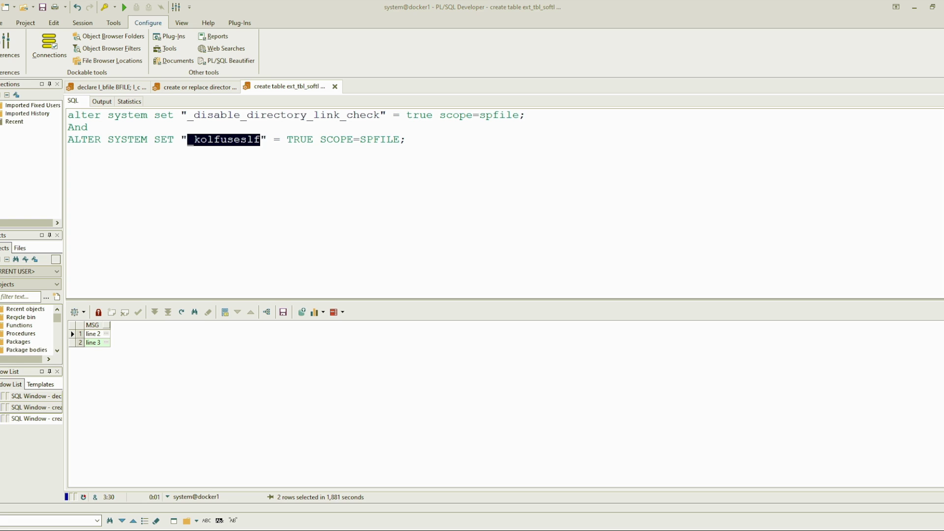
Start SQL*Plus as sysdba and run ALTER SYSTEM SET "_disable_directory_link_check"=TRUE SCOPE=SPFILE
key("alt+Tab")
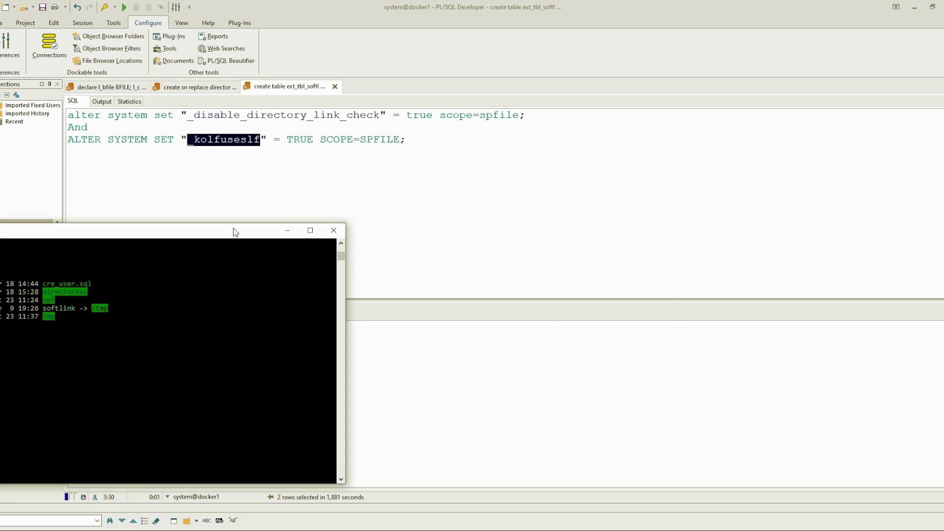
left_click(237, 357)
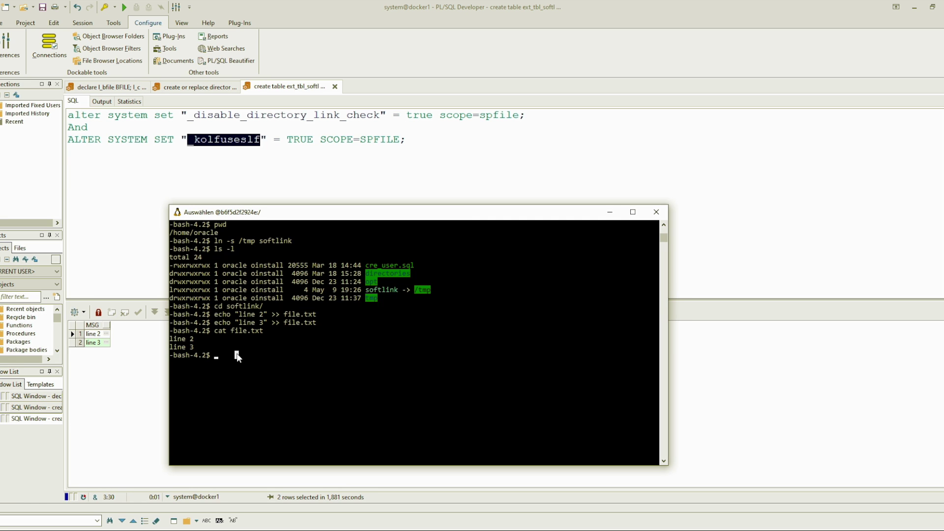
type("sqlplu")
type("s / as s")
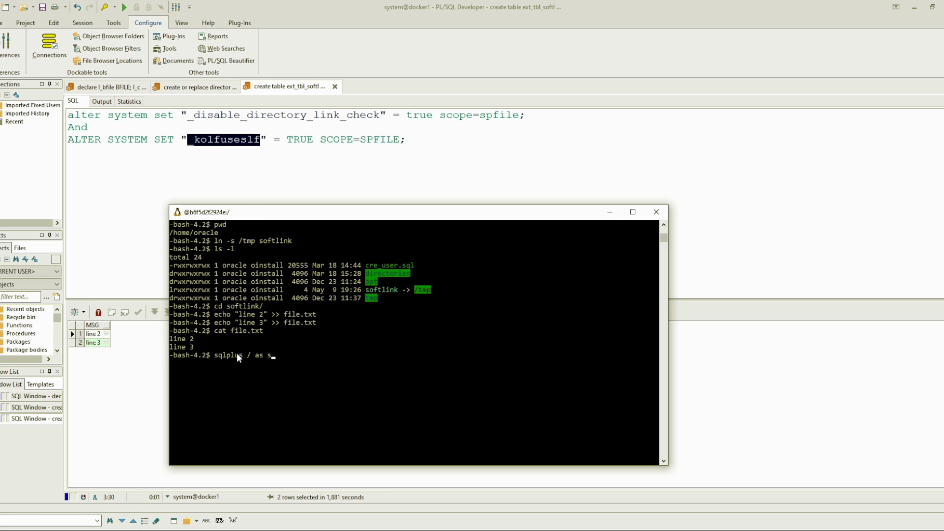
type("ysdba")
key("Return")
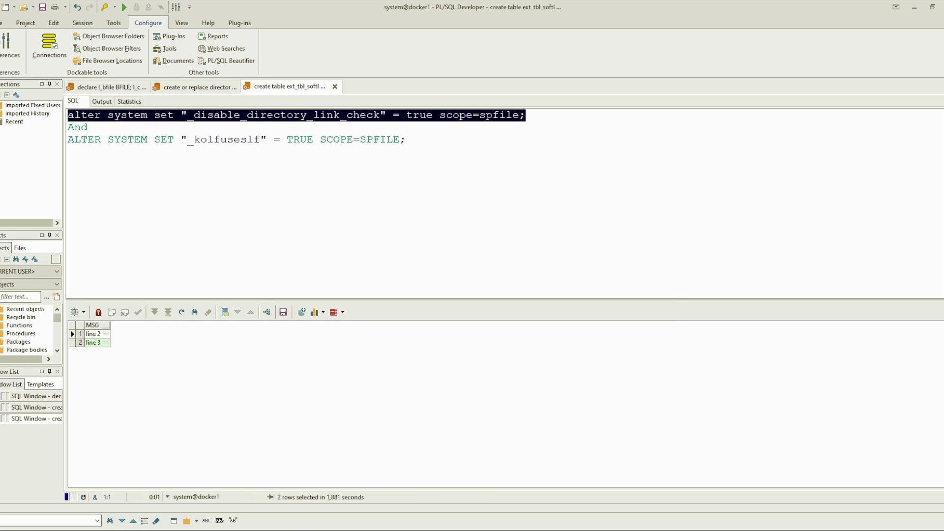
key("alt+Tab")
left_click(241, 439)
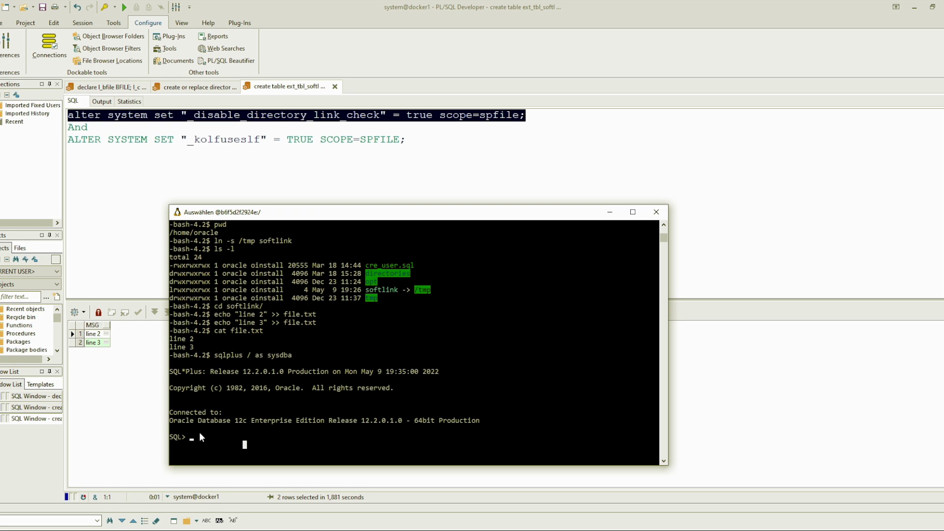
key("Escape")
right_click(194, 432)
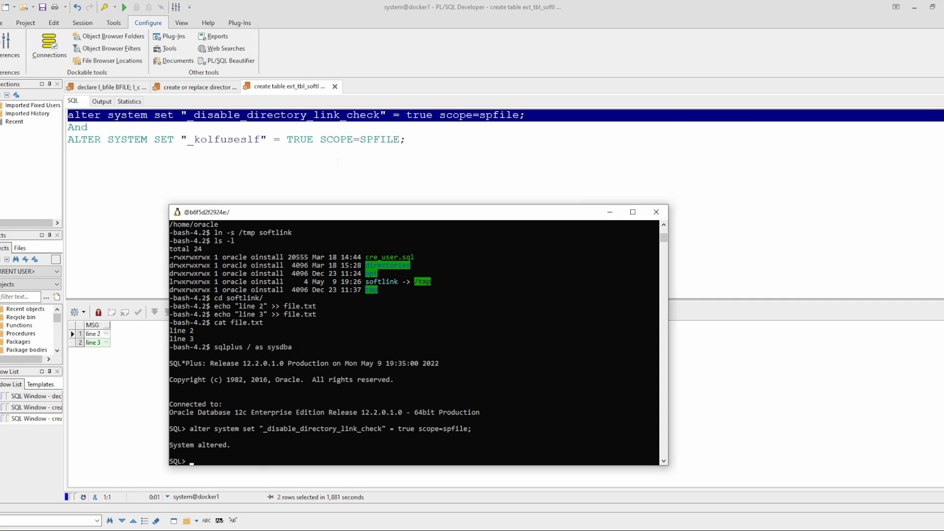
left_click_drag(406, 140, 69, 141)
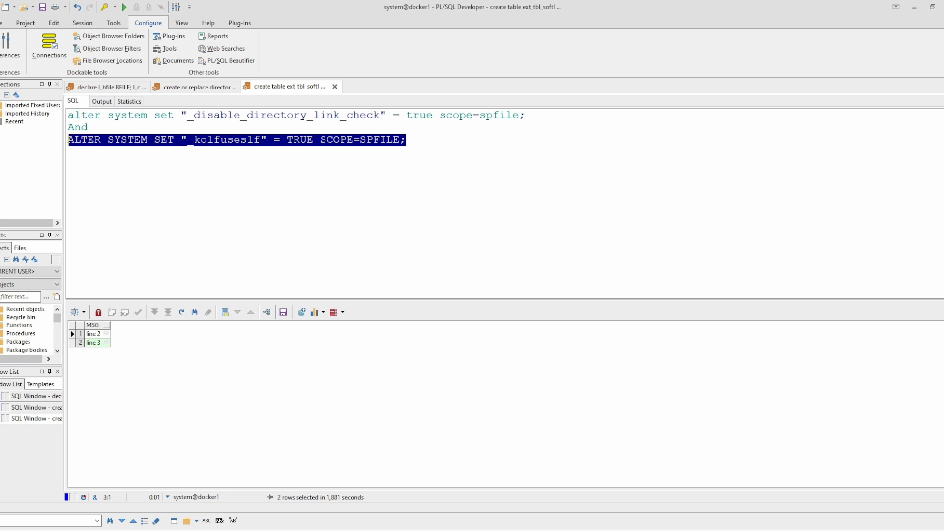
key("alt+Tab")
Set "_kolfuseslf"=TRUE in the spfile, run startup force, and open all pluggable databases
right_click(392, 375)
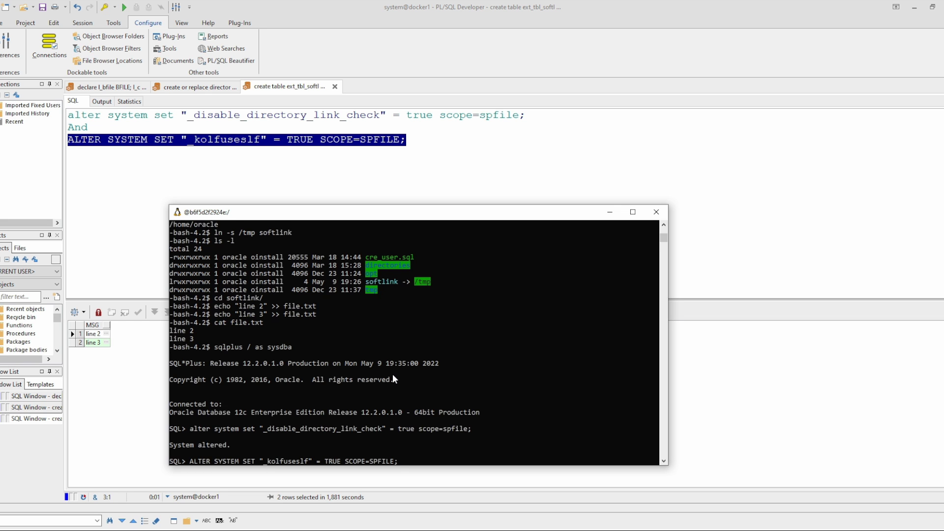
key("Return")
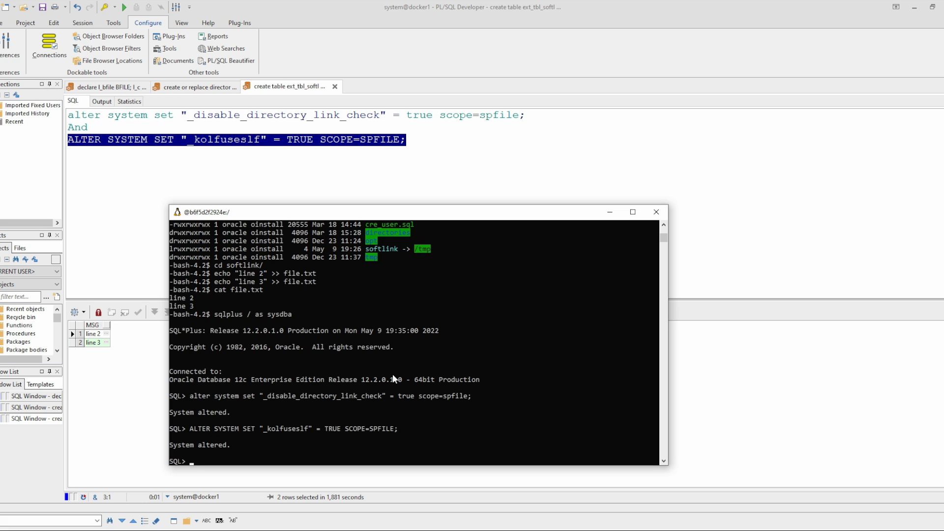
type("startup ")
type("force")
key("Return")
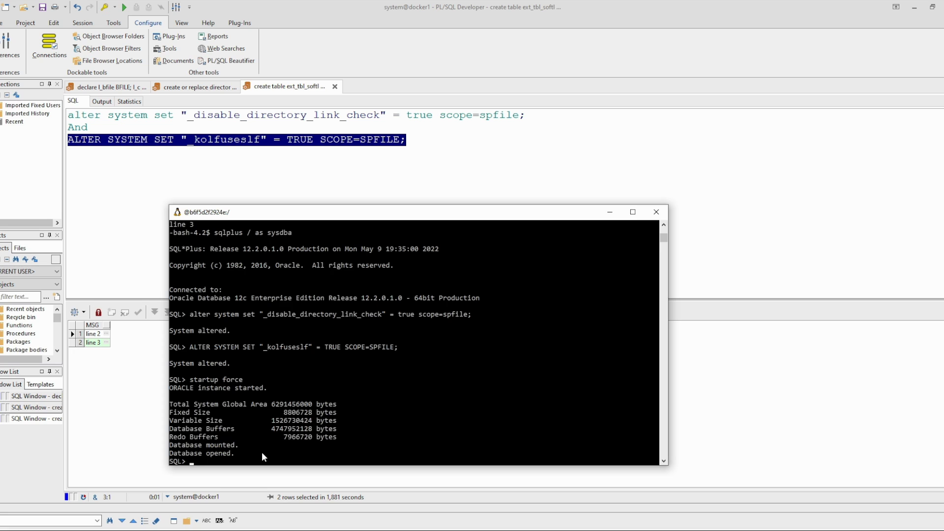
type("alter ")
type("plu")
type("gg")
type("able database all ")
type("open;")
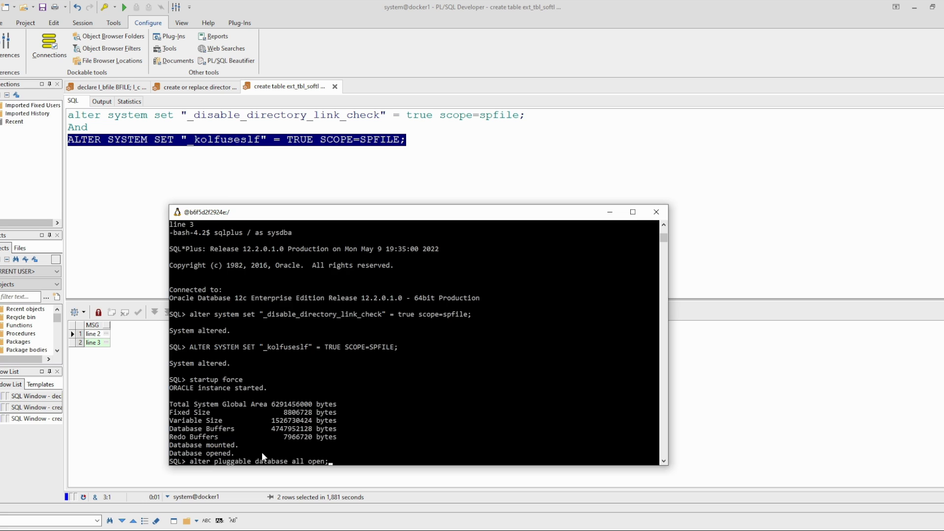
key("Return")
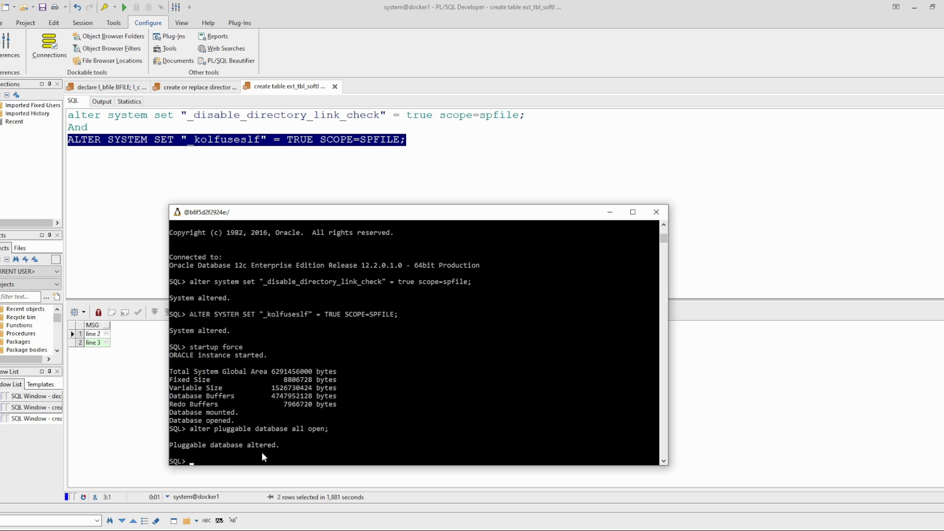
Rerun the declare l_bfile block and check its Output tab confirming the file opened
left_click(31, 408)
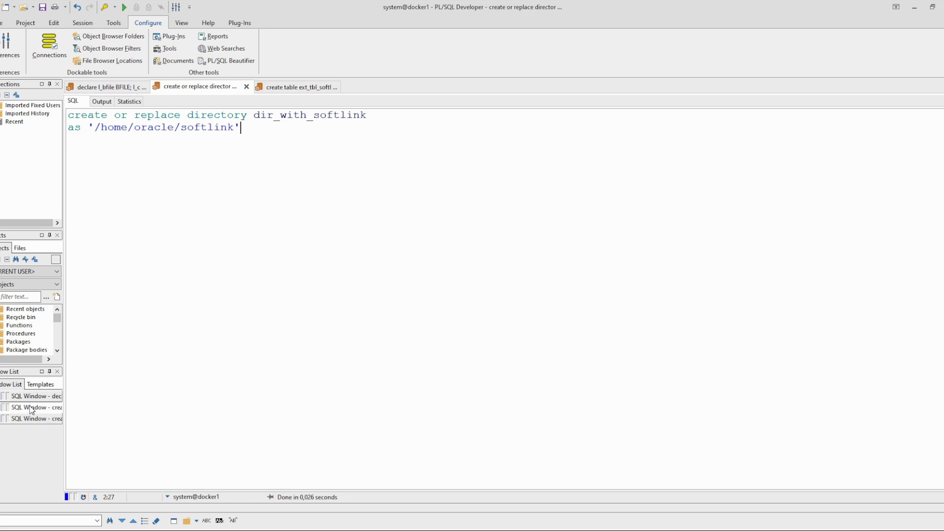
left_click(44, 396)
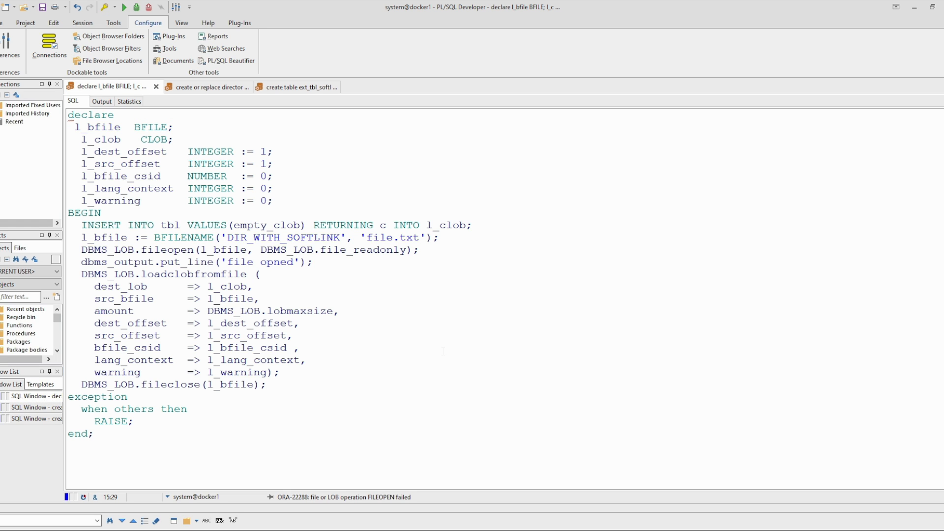
left_click(127, 7)
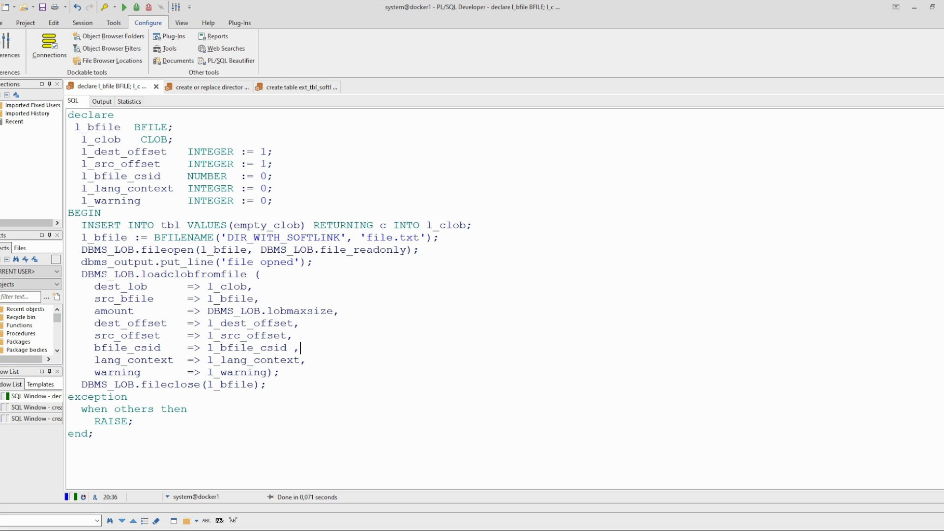
left_click(103, 101)
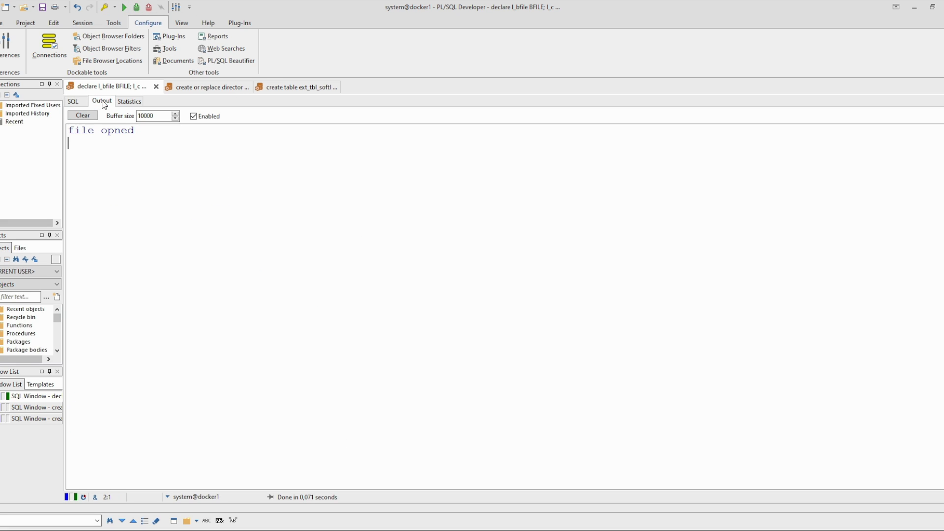
left_click(74, 102)
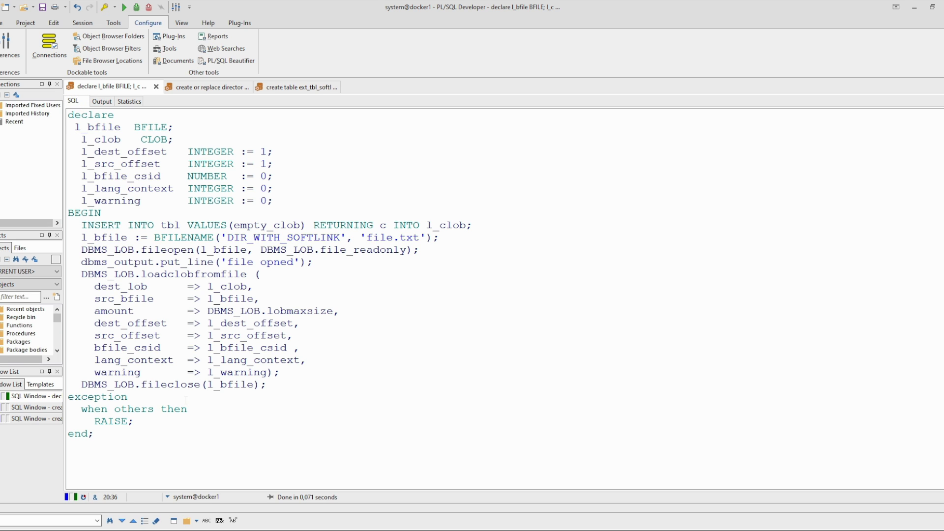
left_click(137, 433)
Run SELECT * FROM tbl and open the <CLOB> cell showing 'line 2' and 'line 3'
key("Return")
type("sele")
type("ct * from tbl")
triple_click(140, 458)
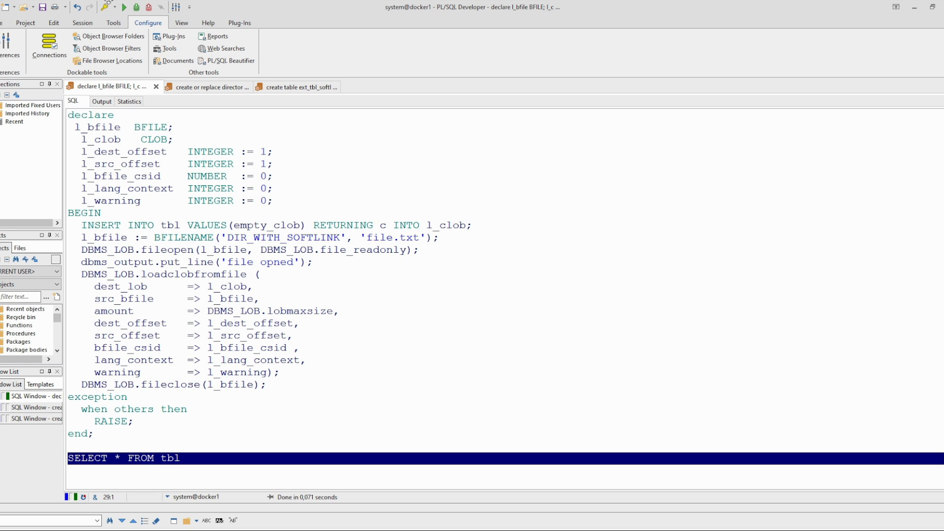
left_click(124, 9)
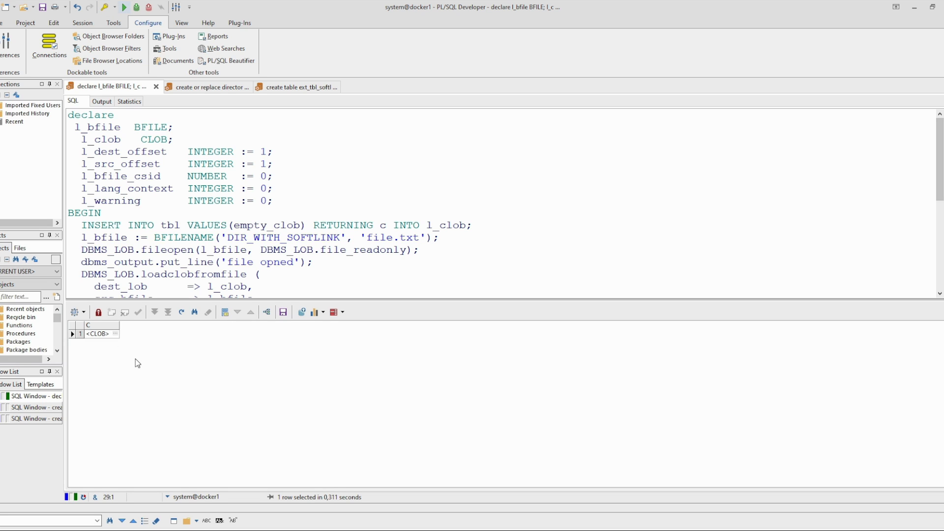
left_click(113, 336)
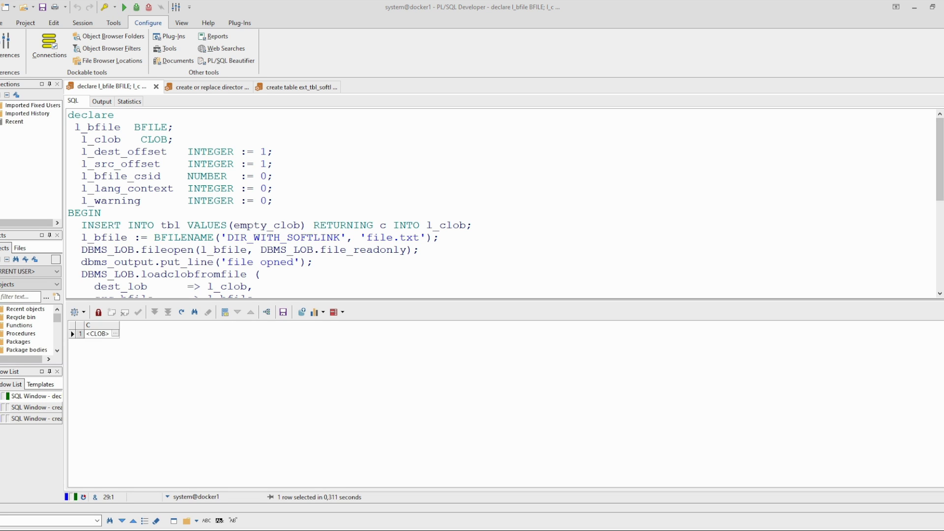
key("alt+Tab")
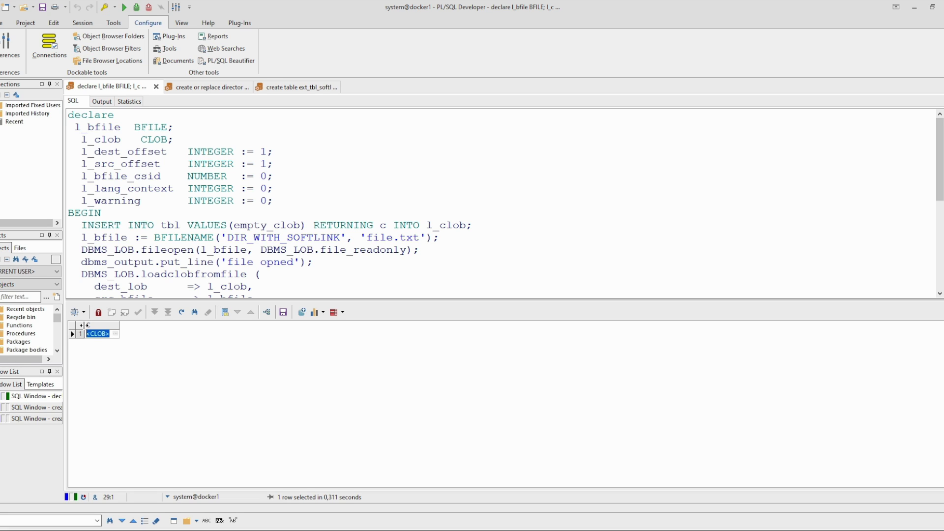
left_click(115, 334)
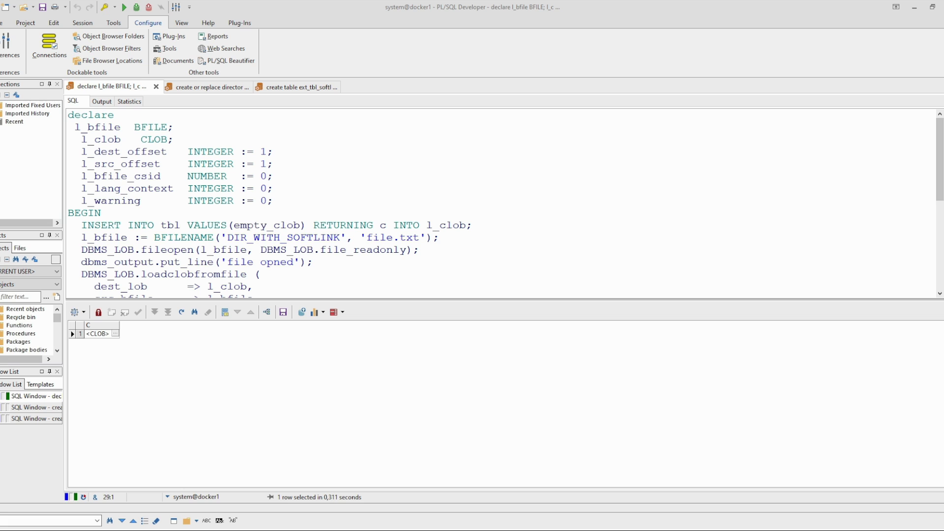
left_click(115, 334)
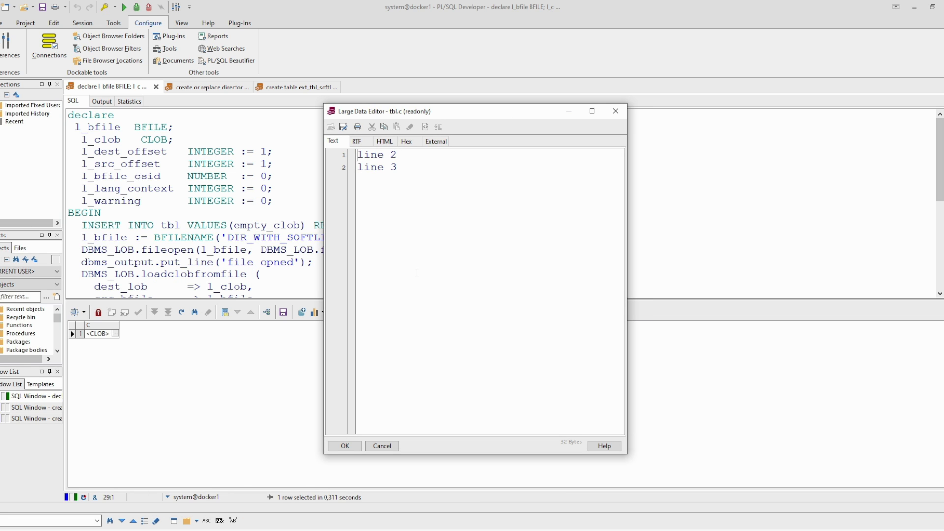
left_click(345, 446)
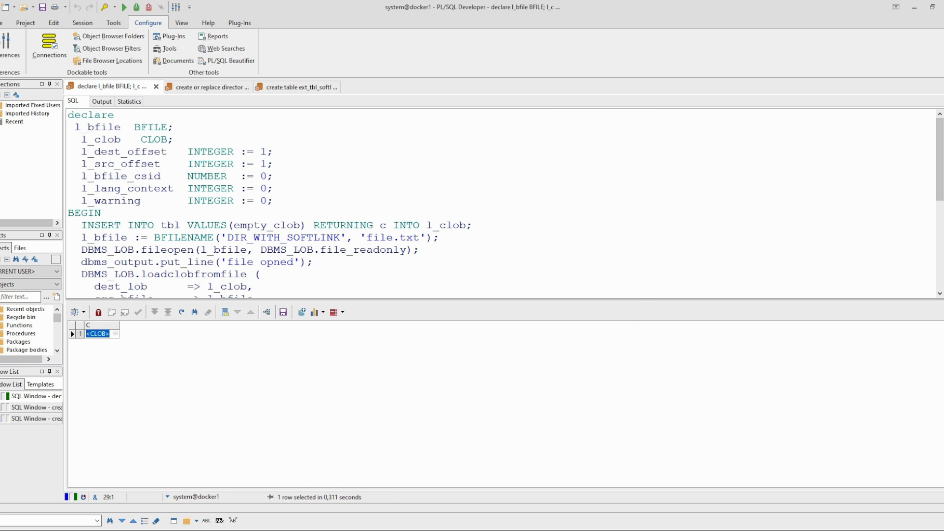